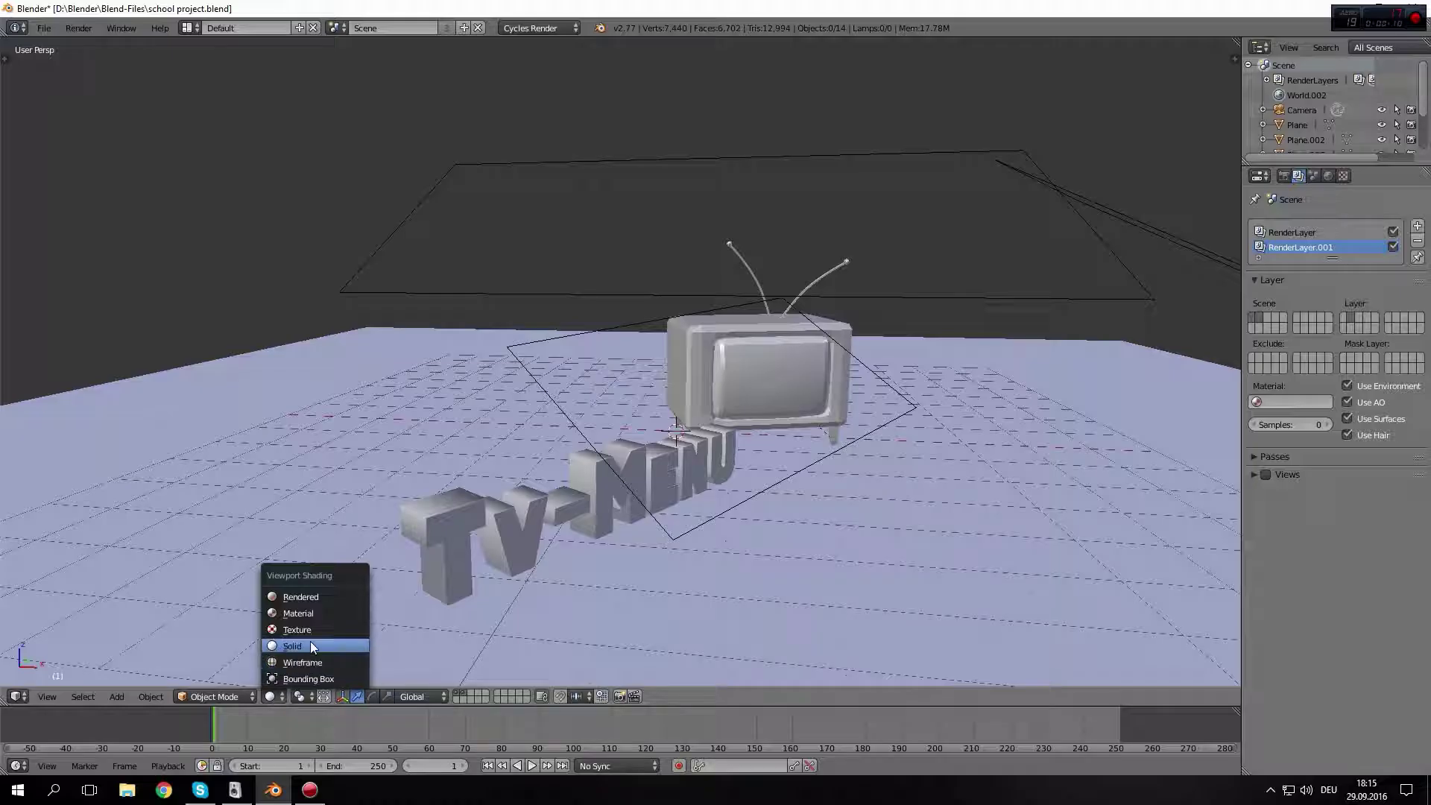
View the TV-MENU scene through the camera in Material shading, then as a live Cycles rendered preview
left_click(319, 611)
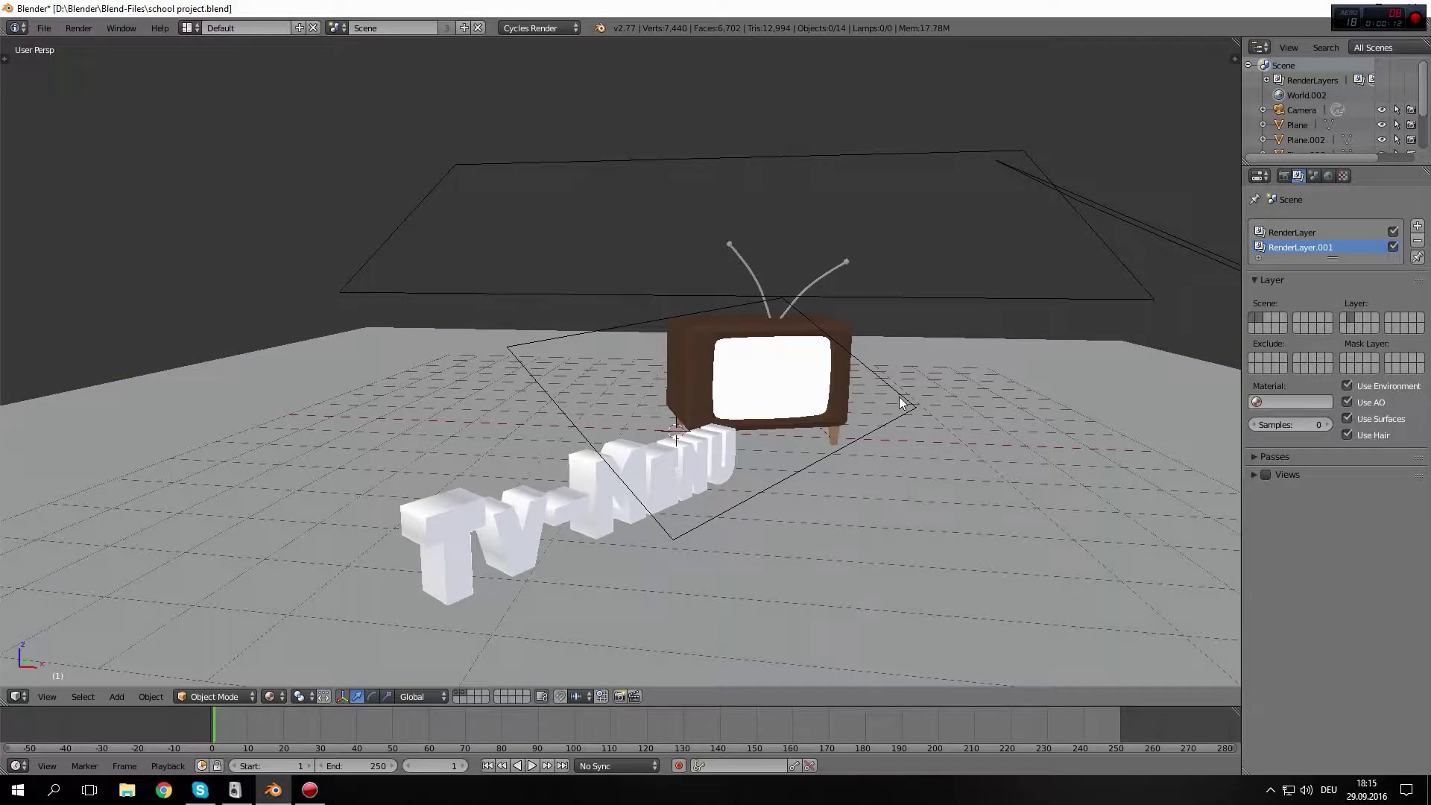
mouse_move(899, 396)
middle_mouse_down()
mouse_move(384, 359)
mouse_move(145, 395)
mouse_move(270, 420)
mouse_move(370, 402)
middle_mouse_up()
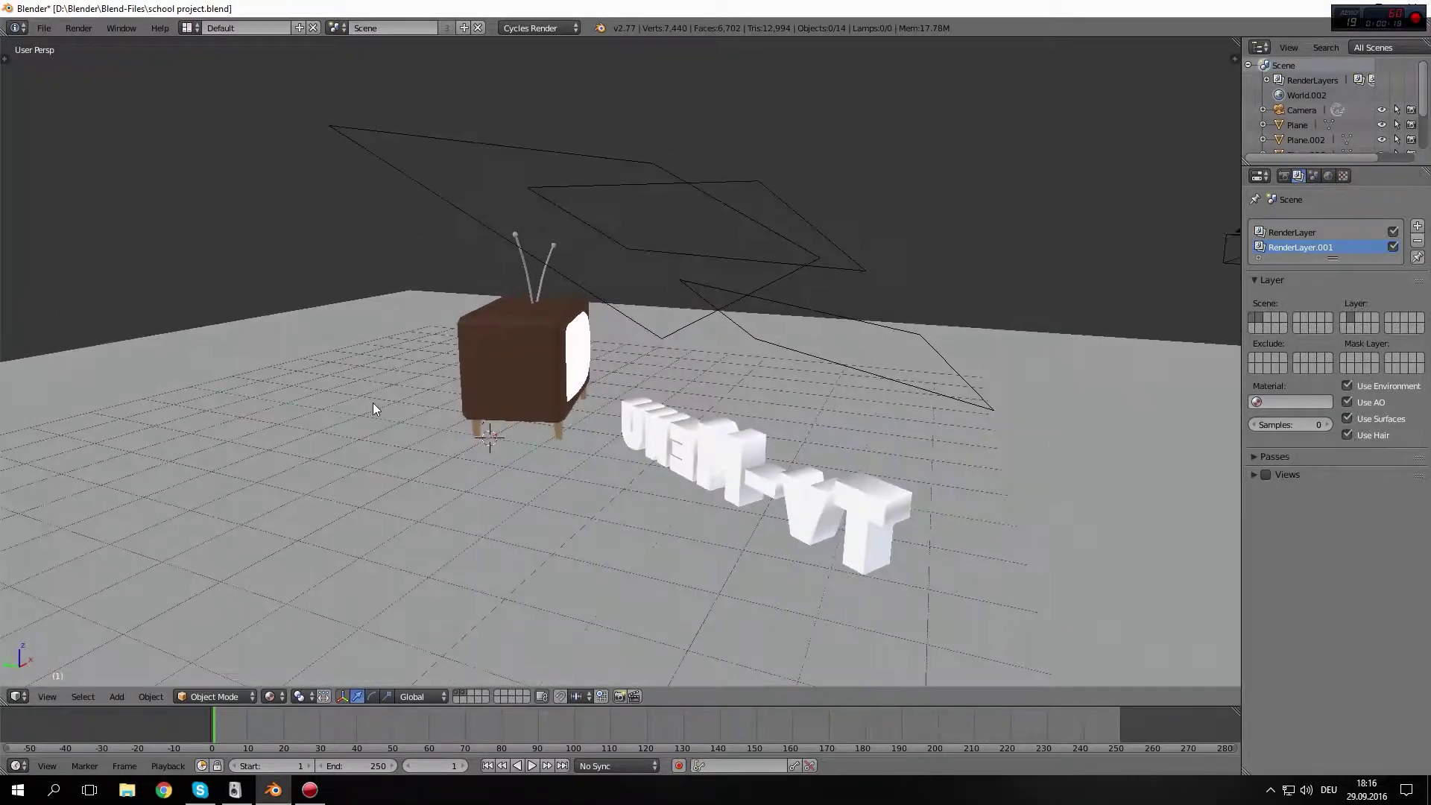
key("KP_0")
key("shift+z")
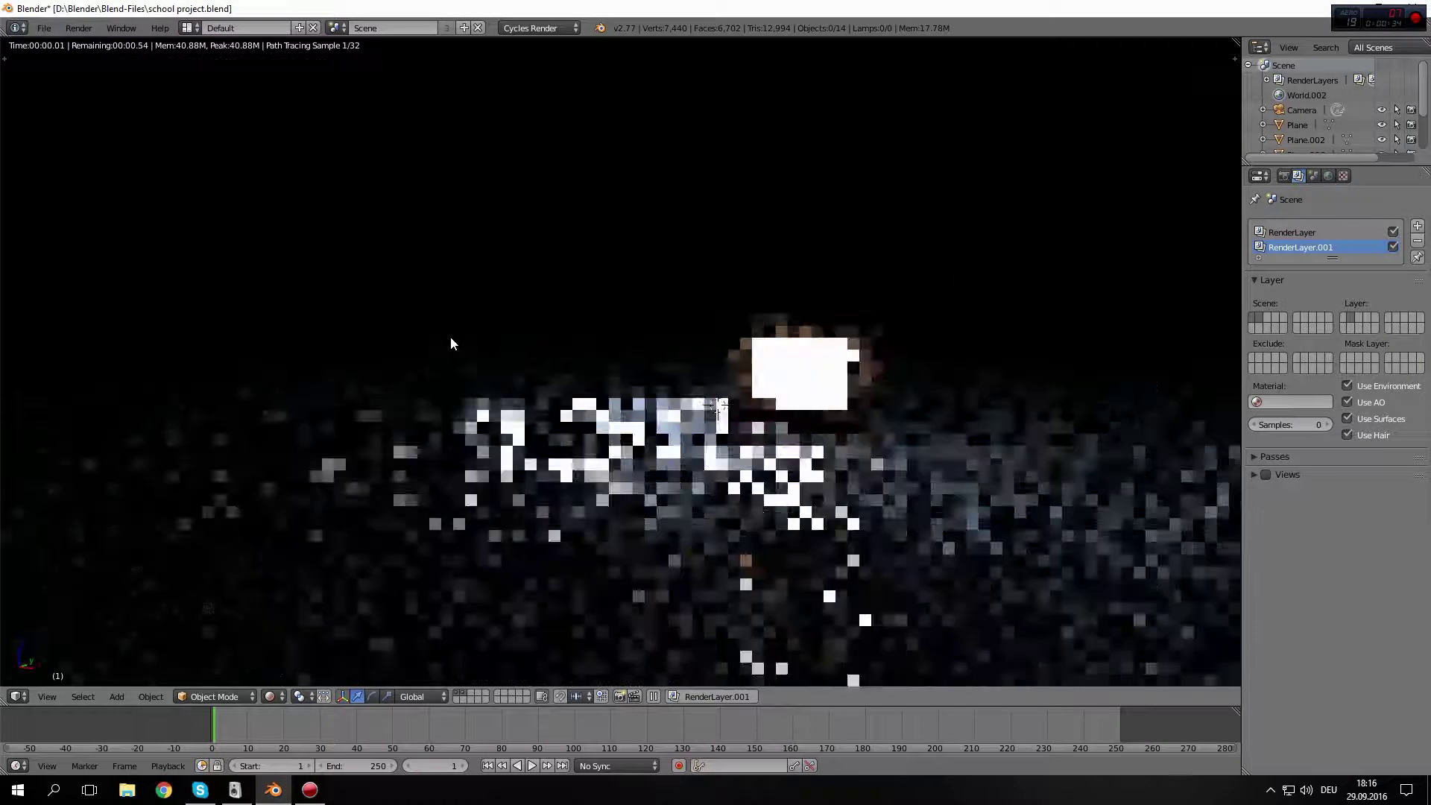
Render frame 1 in Cycles while reviewing the Sampling and Light Paths render settings
key("F12")
left_click(1282, 178)
scroll(1325, 313, "down", 5)
scroll(1325, 313, "down", 5)
scroll(1325, 313, "down", 3)
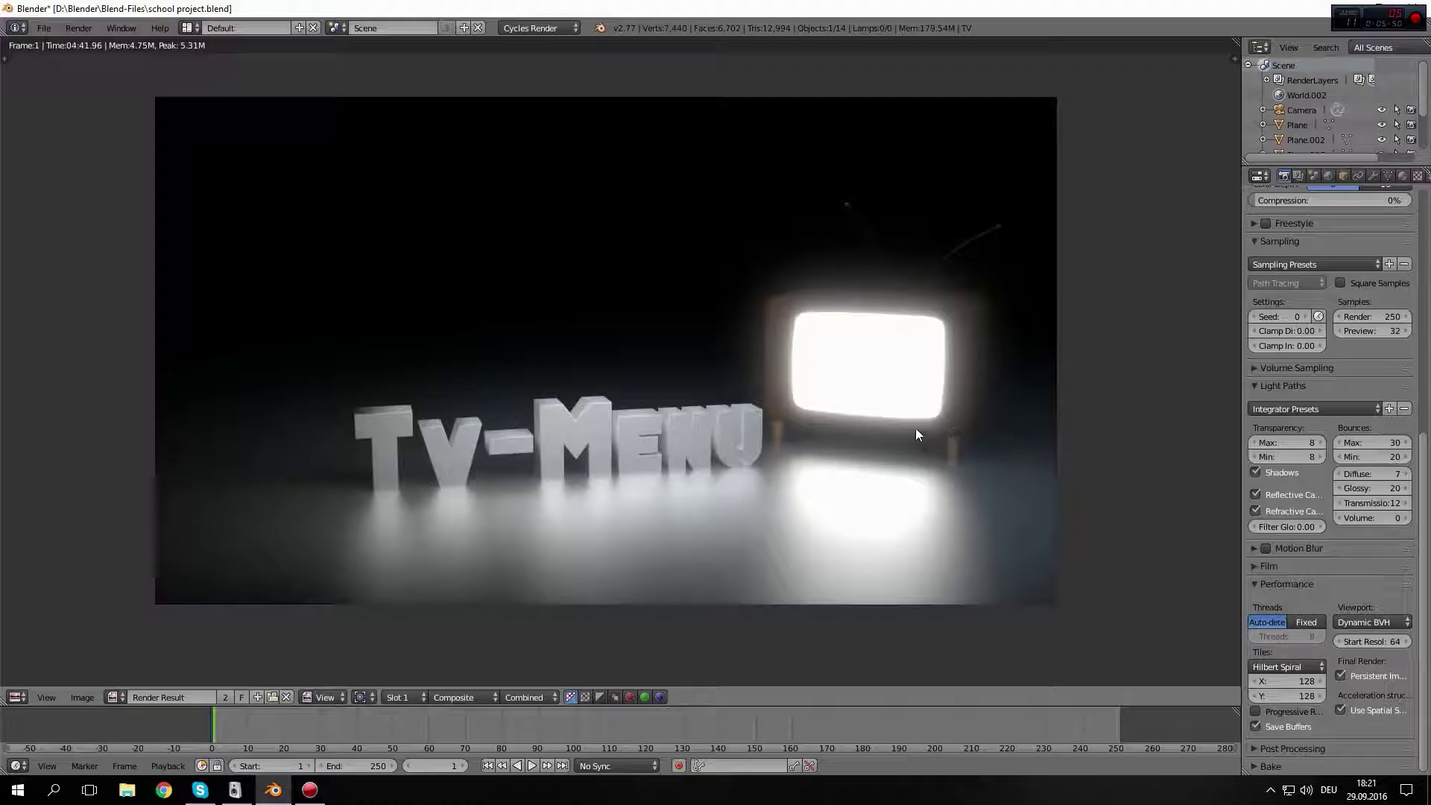
Zoom into the finished render and pan to the bright TV screen
scroll(915, 427, "up", 1)
scroll(915, 428, "up", 2)
scroll(915, 427, "up", 3)
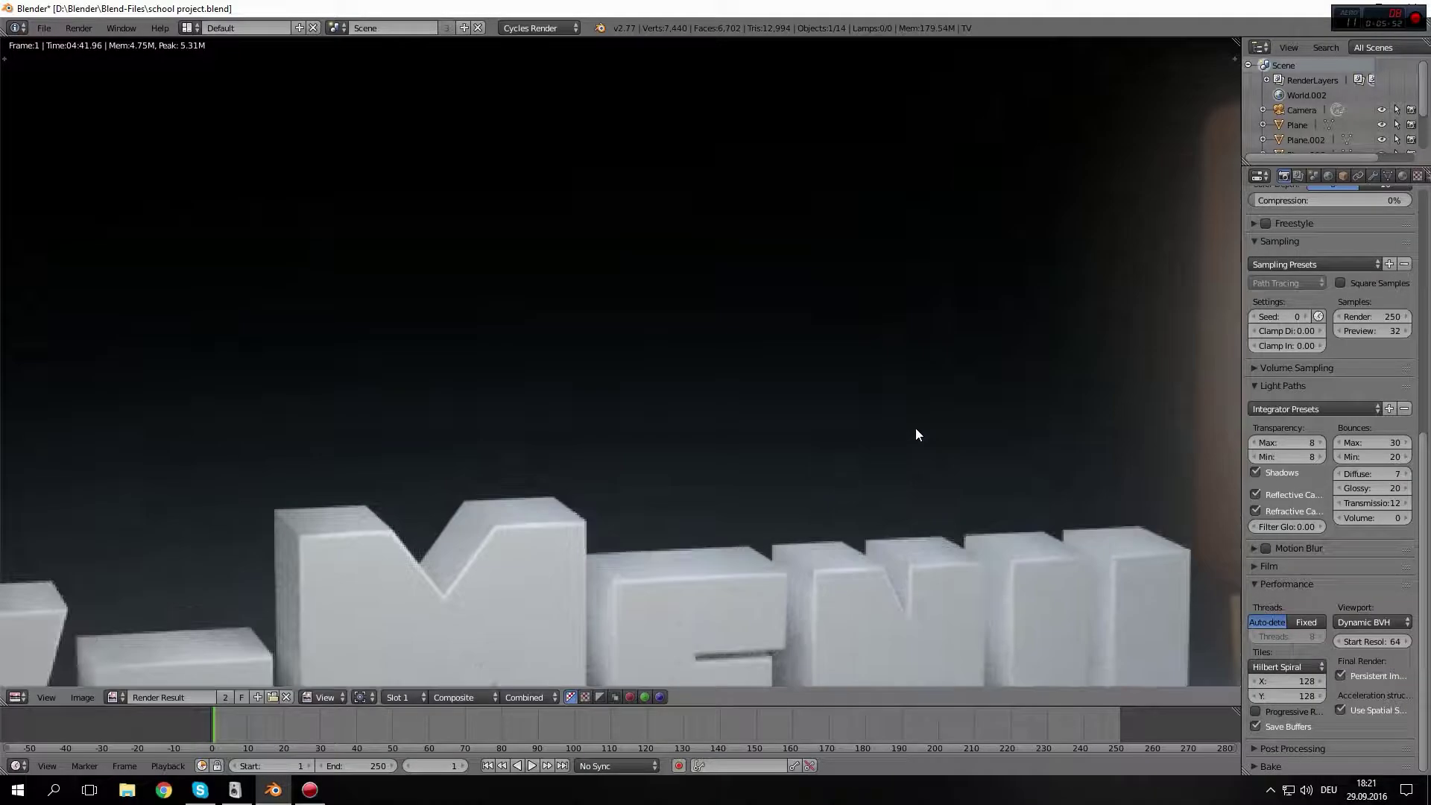
scroll(637, 457, "up", 1)
mouse_move(637, 457)
middle_mouse_down()
mouse_move(709, 524)
mouse_move(425, 466)
mouse_move(993, 92)
mouse_move(617, 429)
mouse_move(663, 641)
mouse_move(661, 176)
mouse_move(872, 316)
middle_mouse_up()
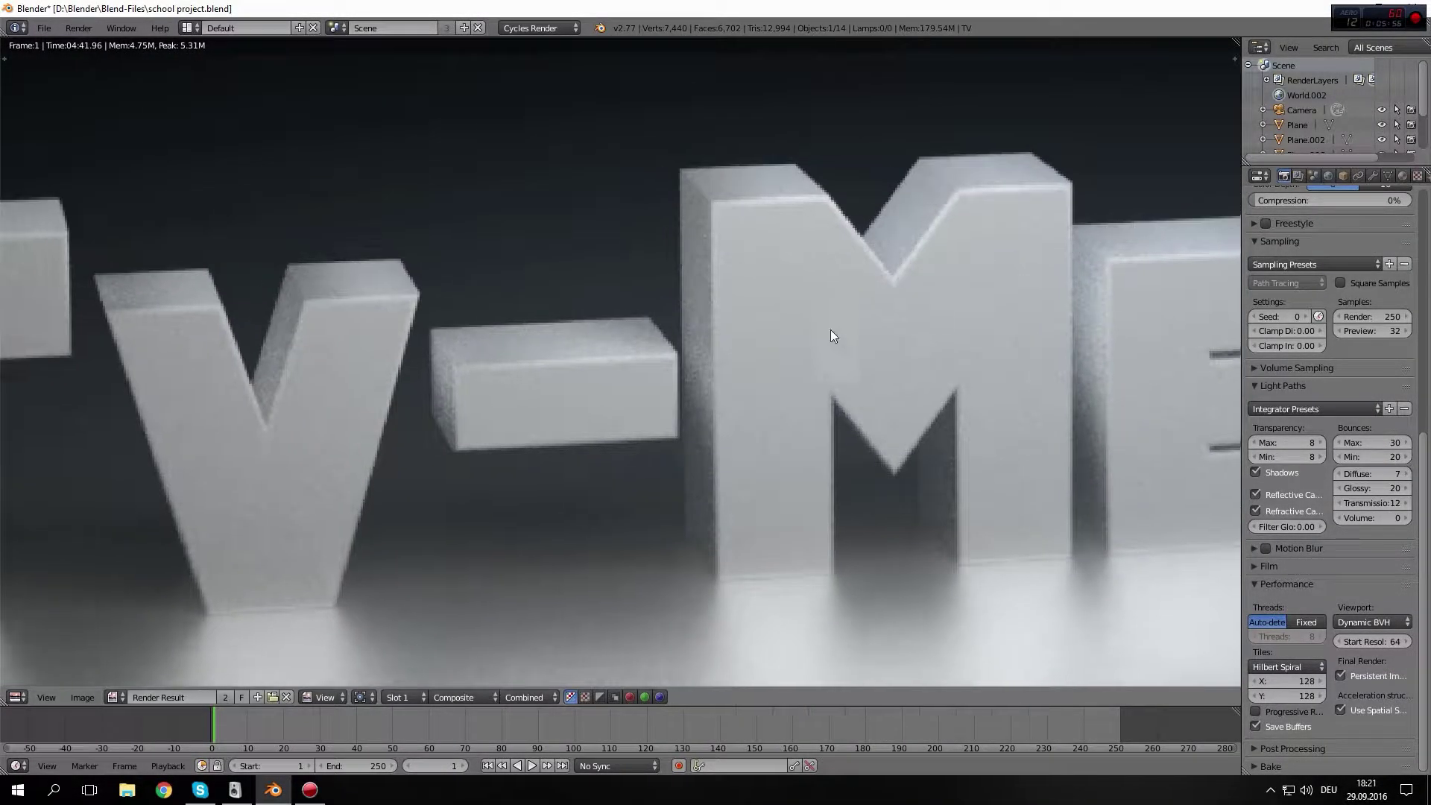
Switch the Image Editor to the Node Editor showing the TV material's shader nodes
scroll(580, 422, "down", 7)
scroll(580, 421, "up", 1)
scroll(629, 395, "up", 1)
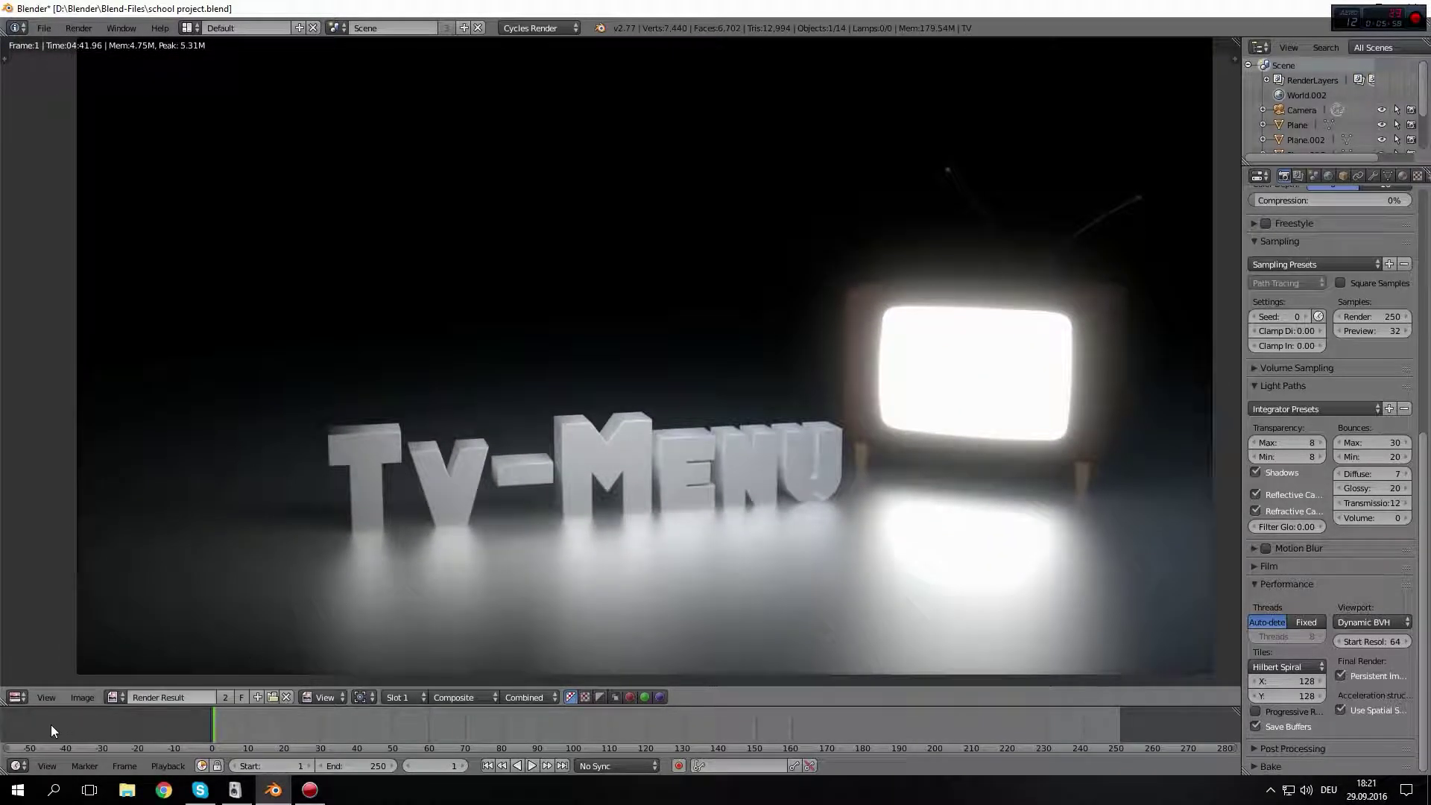
left_click(15, 696)
left_click(62, 516)
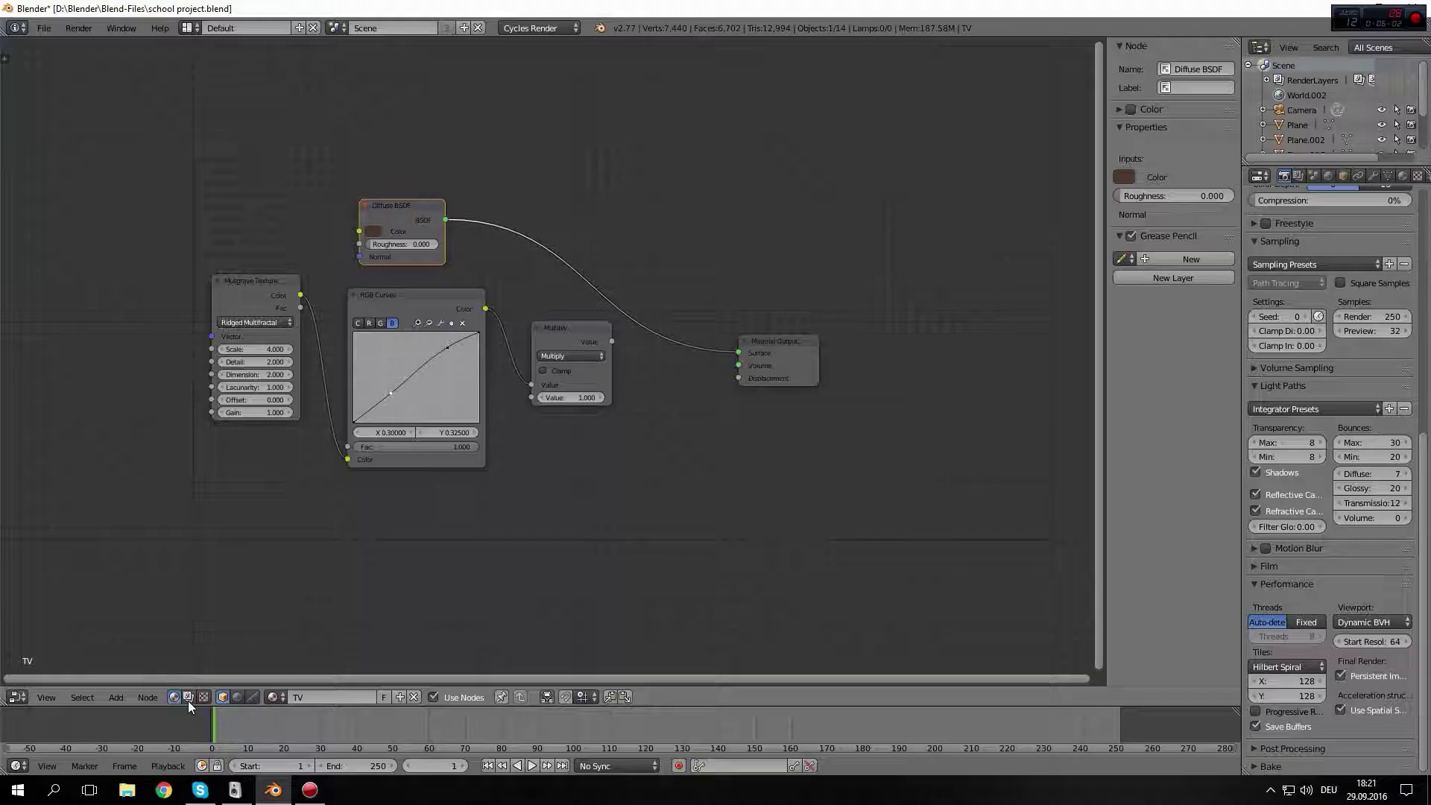
Show the compositing node tree and select the first Fog Glow glare and the Mix node
left_click(188, 696)
middle_click_drag(550, 484, 611, 412)
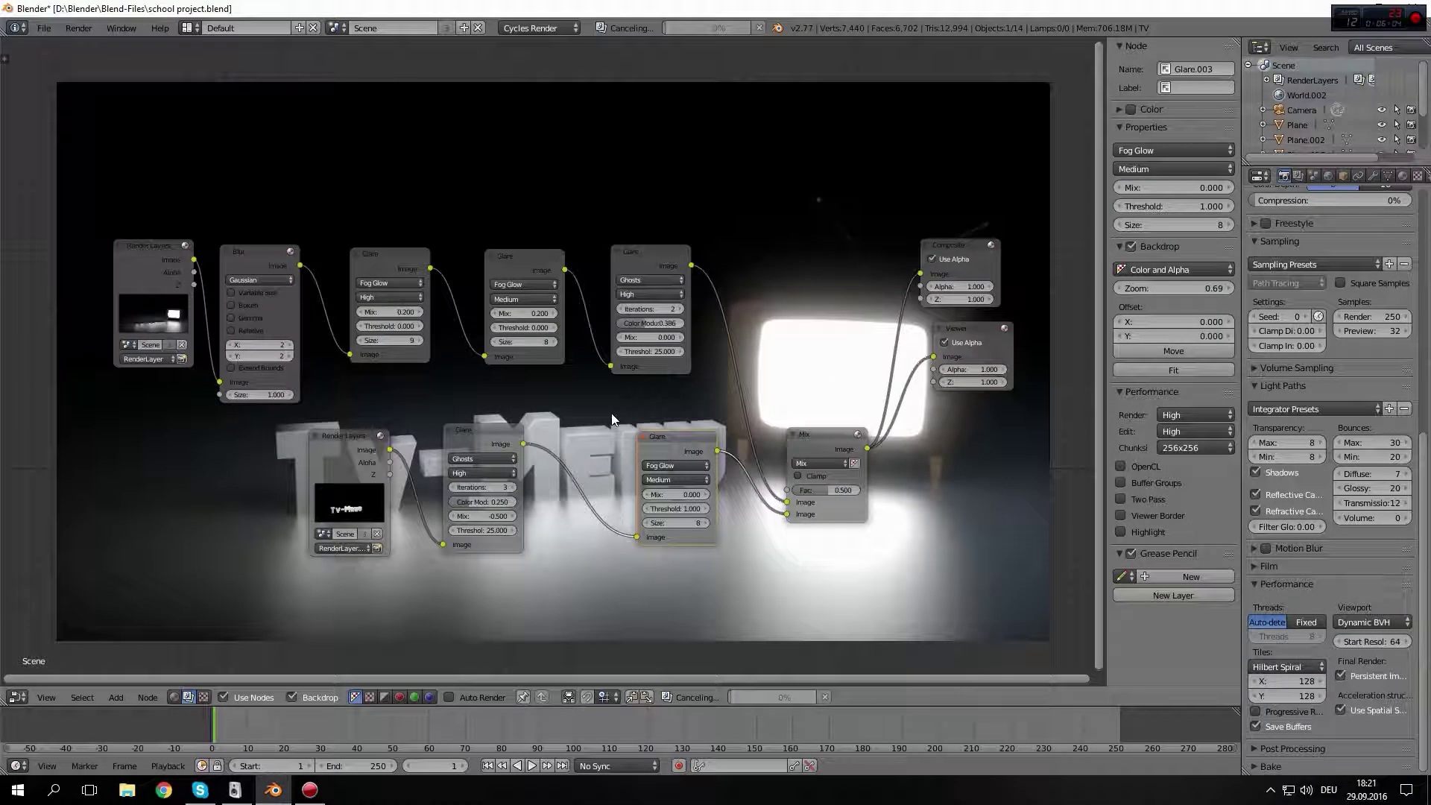
scroll(611, 413, "up", 3)
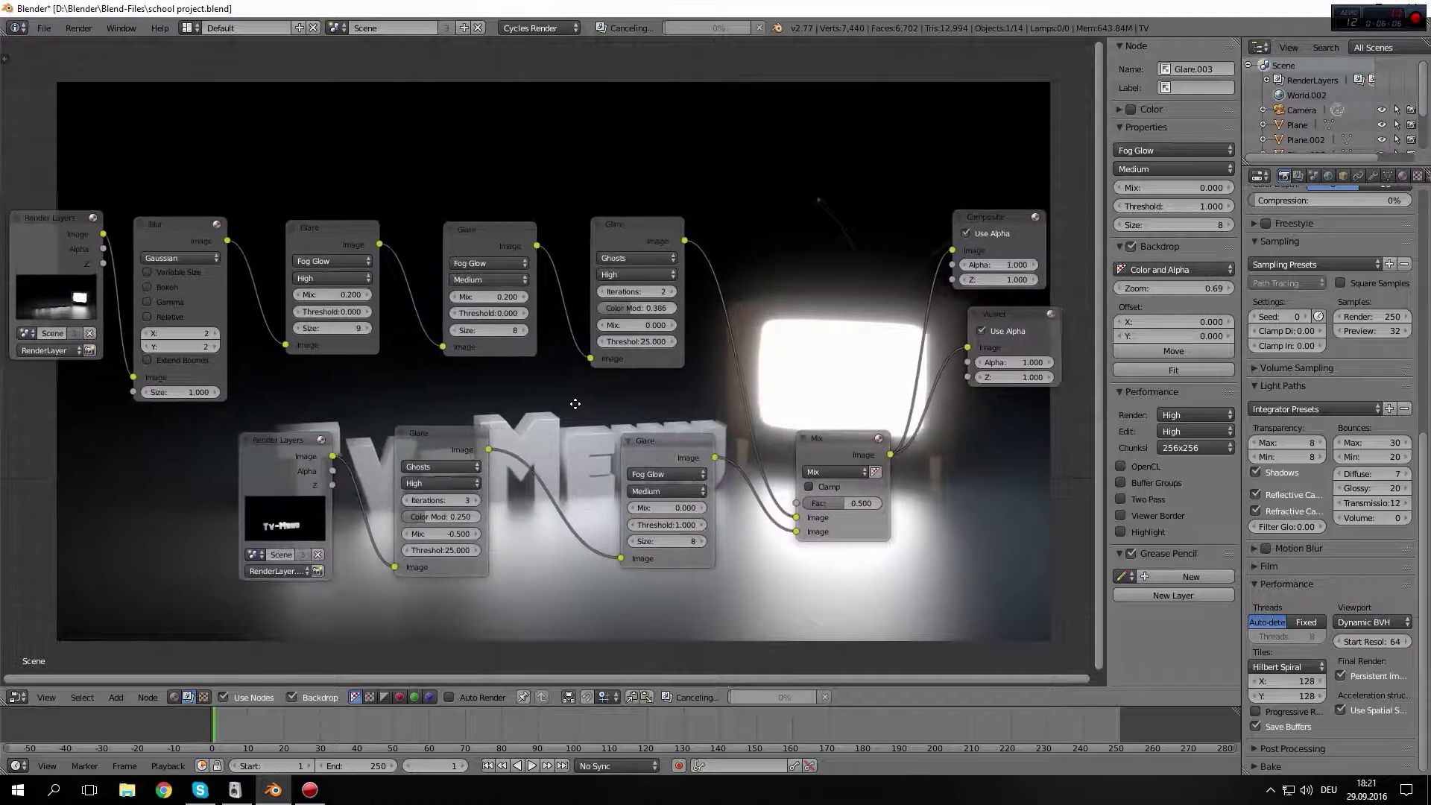
middle_click_drag(606, 235, 477, 242)
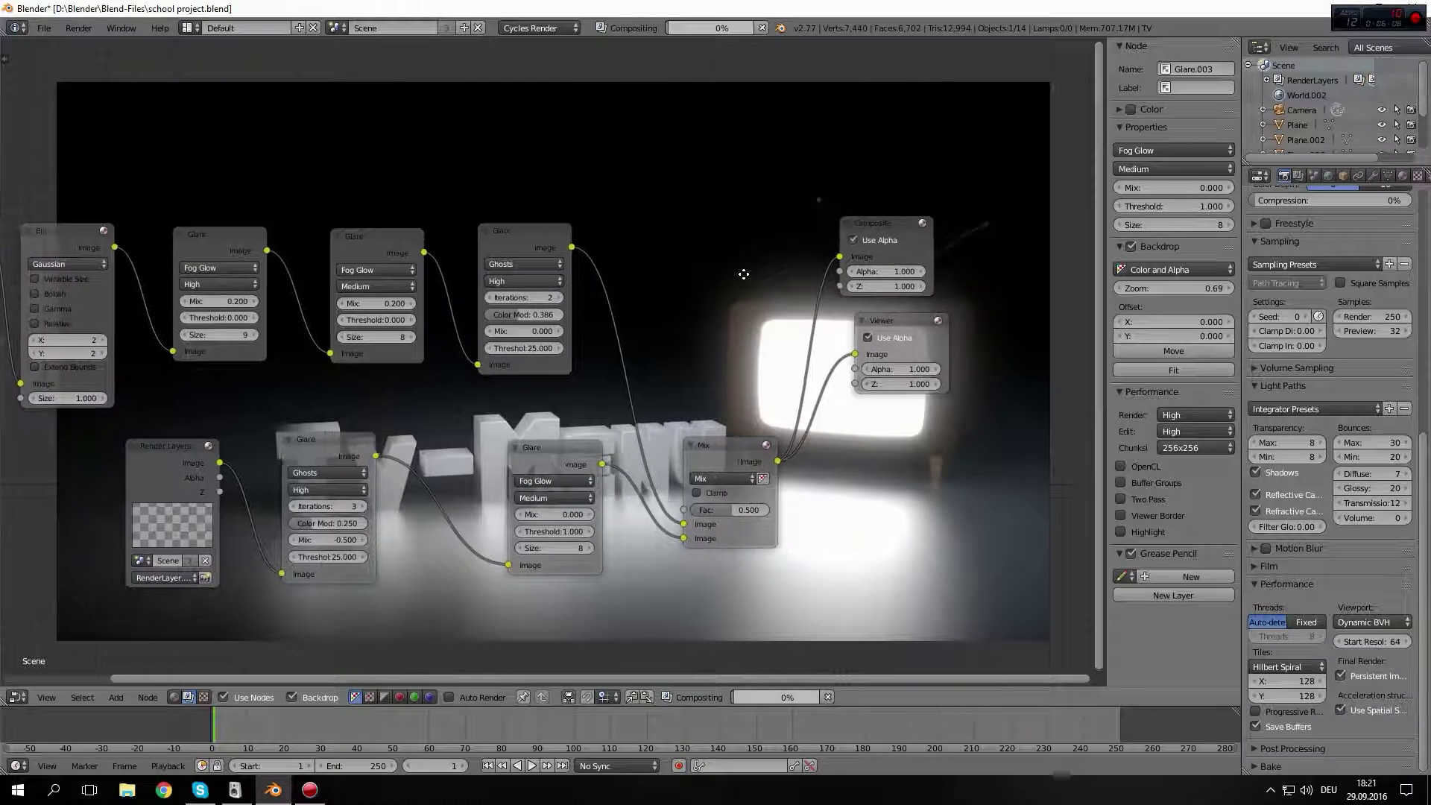
left_click(211, 240)
left_click(699, 446)
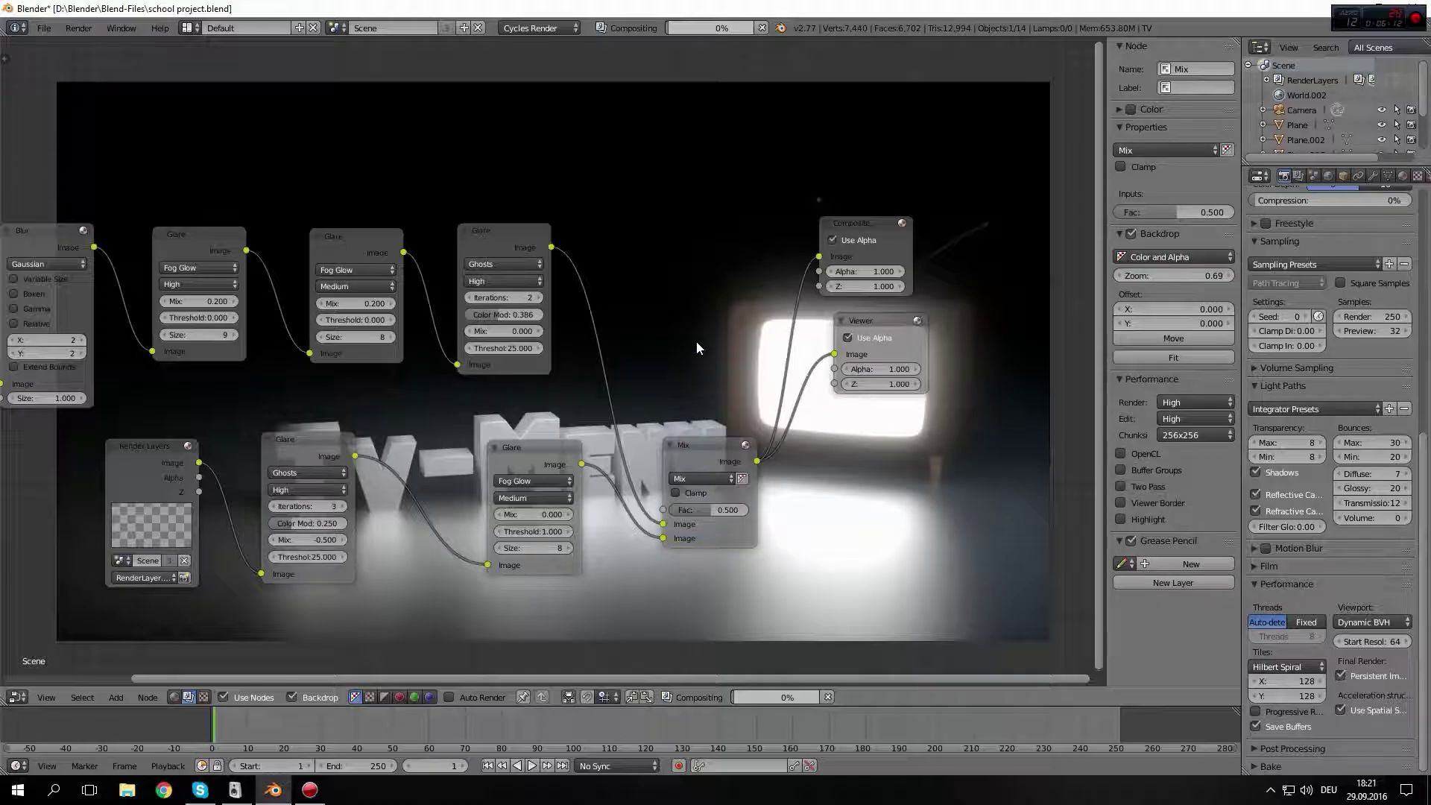
Raise the upper Ghosts Glare node's Iterations from 2 to 5
mouse_move(696, 341)
middle_mouse_down()
mouse_move(474, 283)
mouse_move(626, 245)
mouse_move(495, 281)
middle_mouse_up()
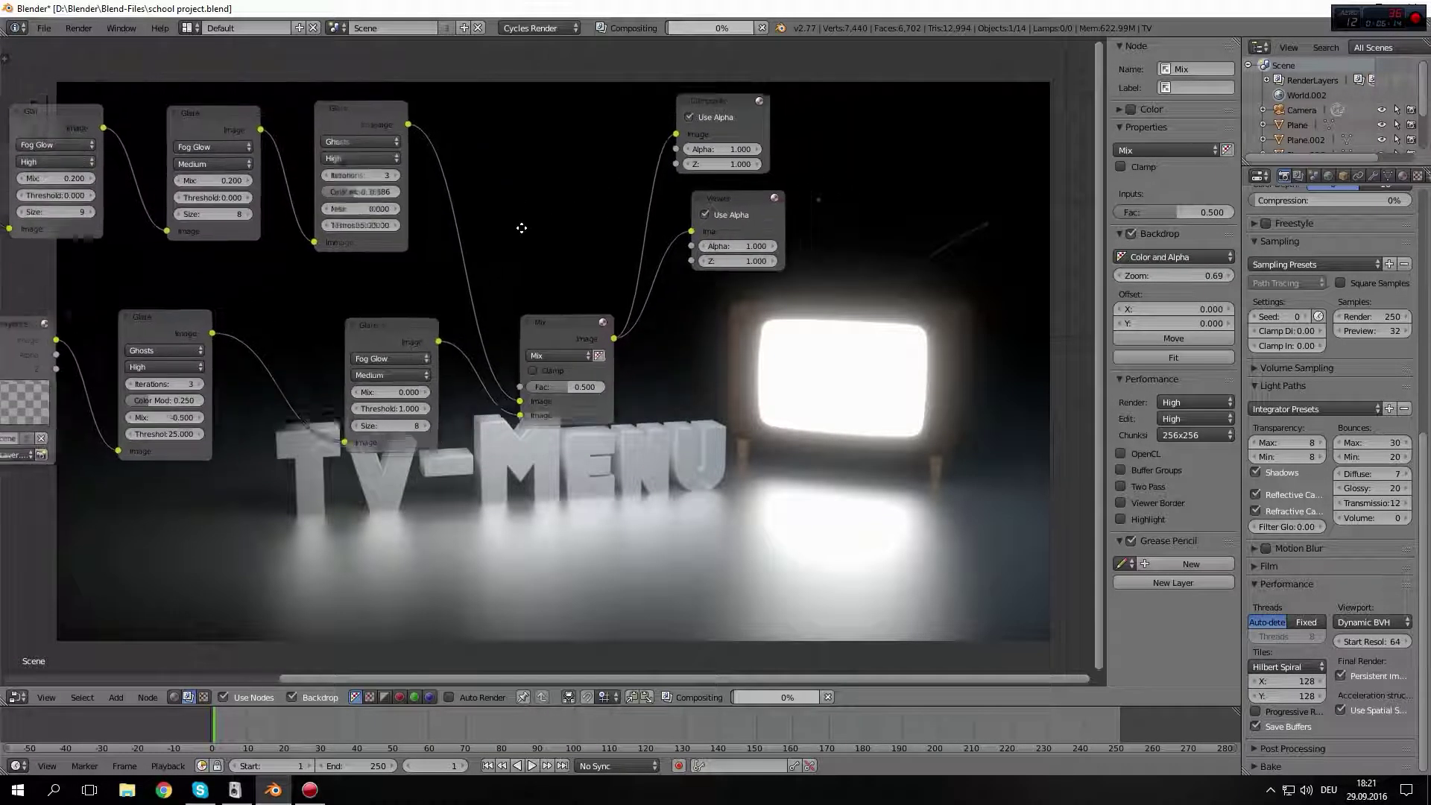
scroll(490, 268, "up", 2)
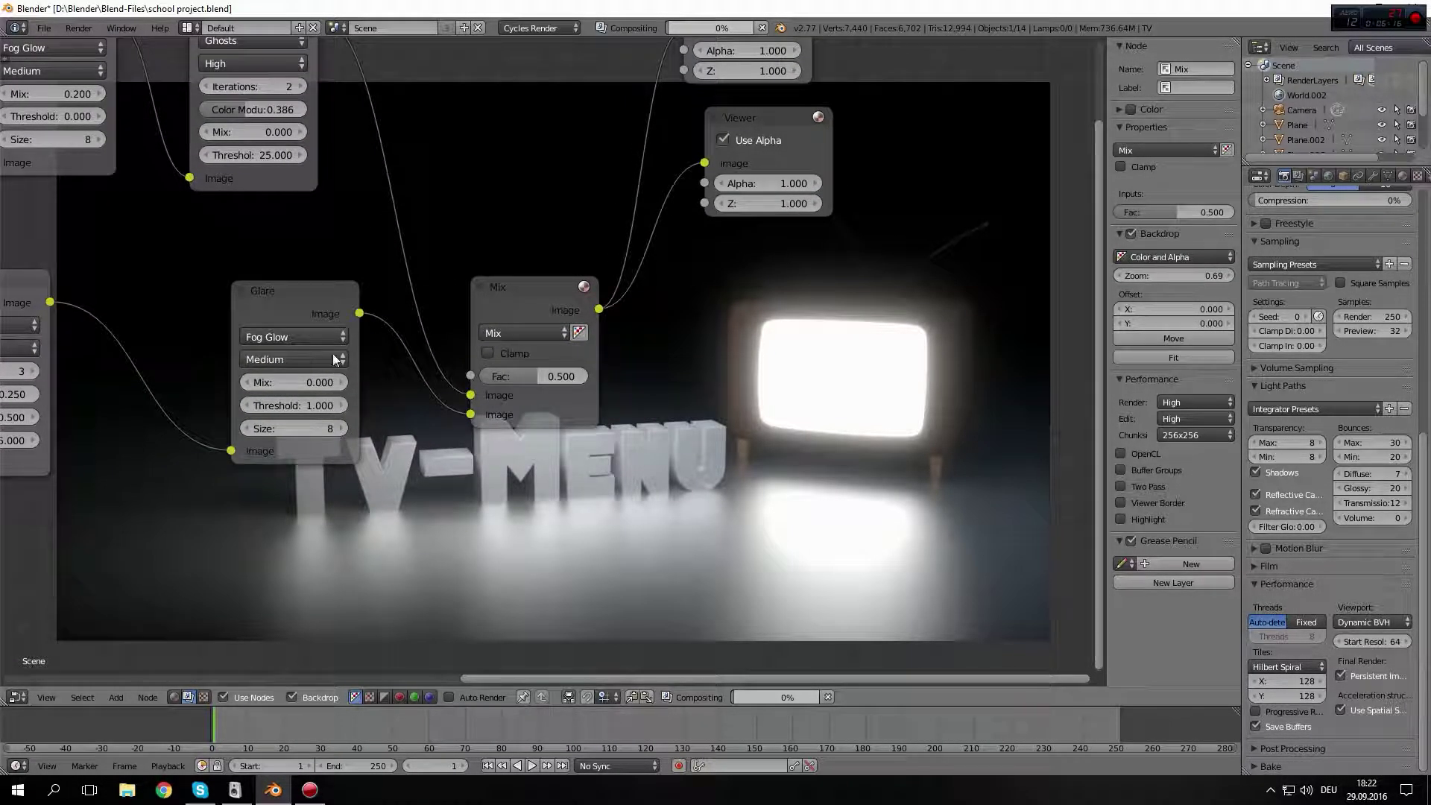
scroll(491, 240, "down", 2)
middle_click_drag(427, 298, 427, 433)
scroll(427, 433, "up", 1)
left_click(418, 280)
left_click(418, 279)
left_click(418, 280)
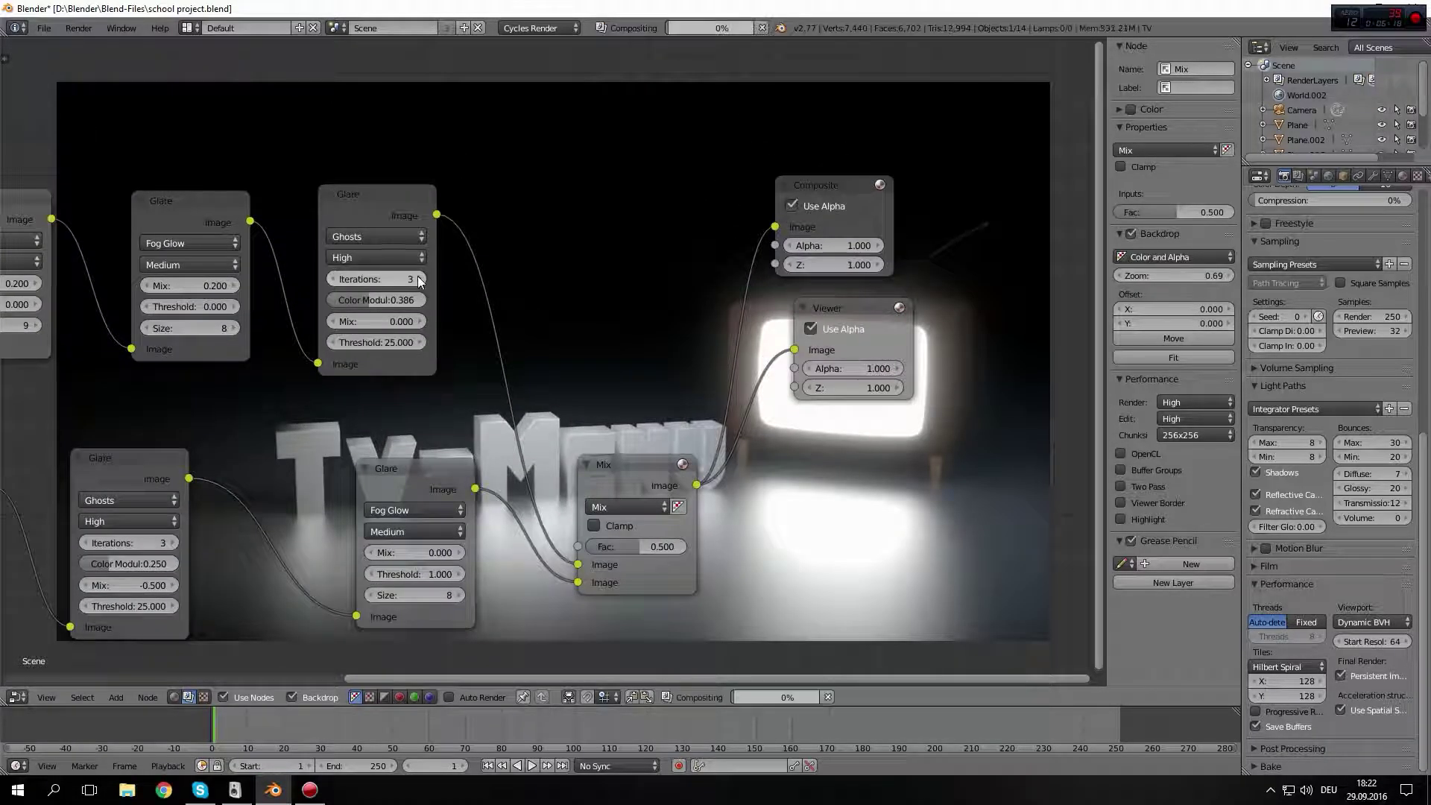
mouse_move(602, 278)
middle_mouse_down()
mouse_move(579, 317)
mouse_move(775, 300)
middle_mouse_up()
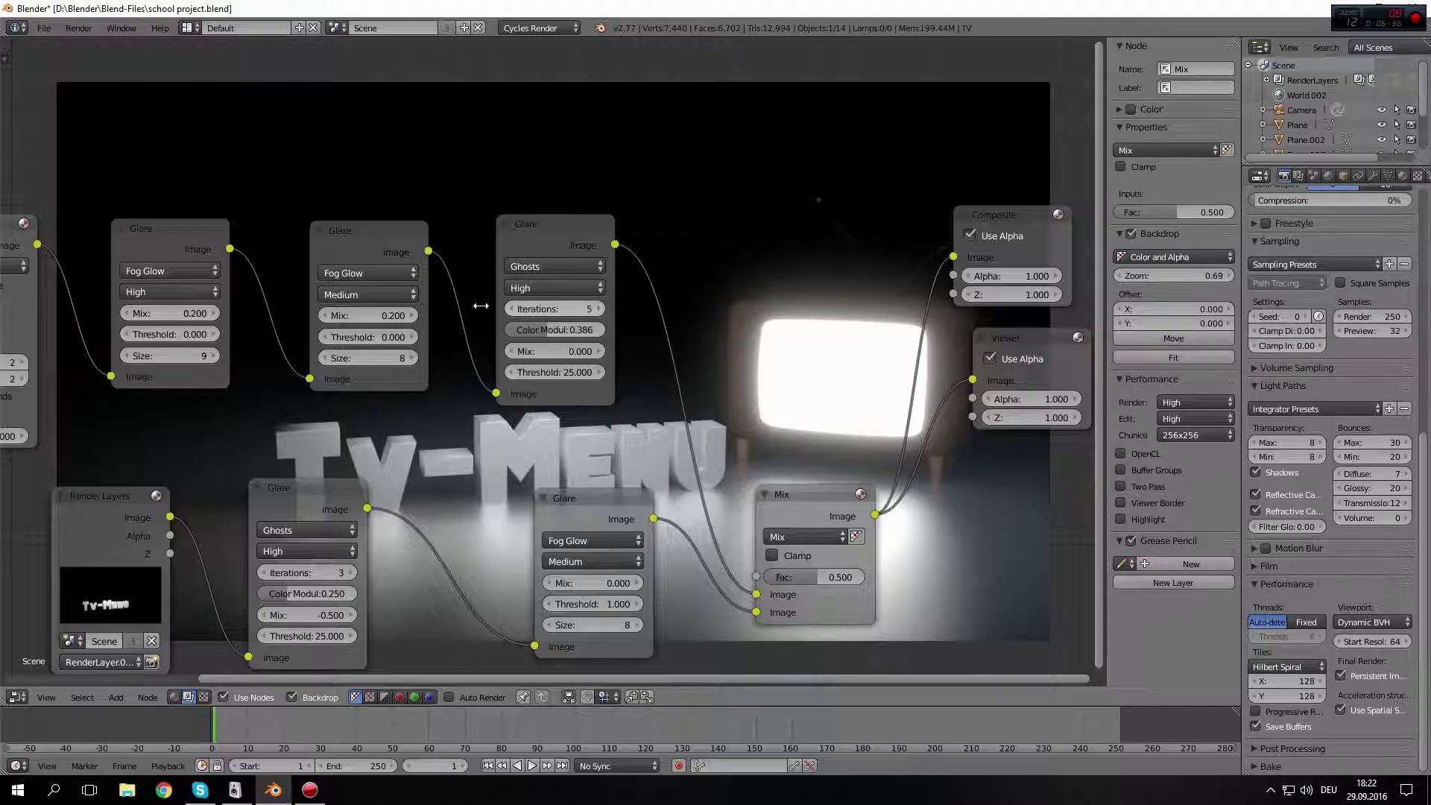
Raise the first Fog Glow Glare node's Mix from 0.200 to 0.500
middle_click_drag(521, 285, 725, 224)
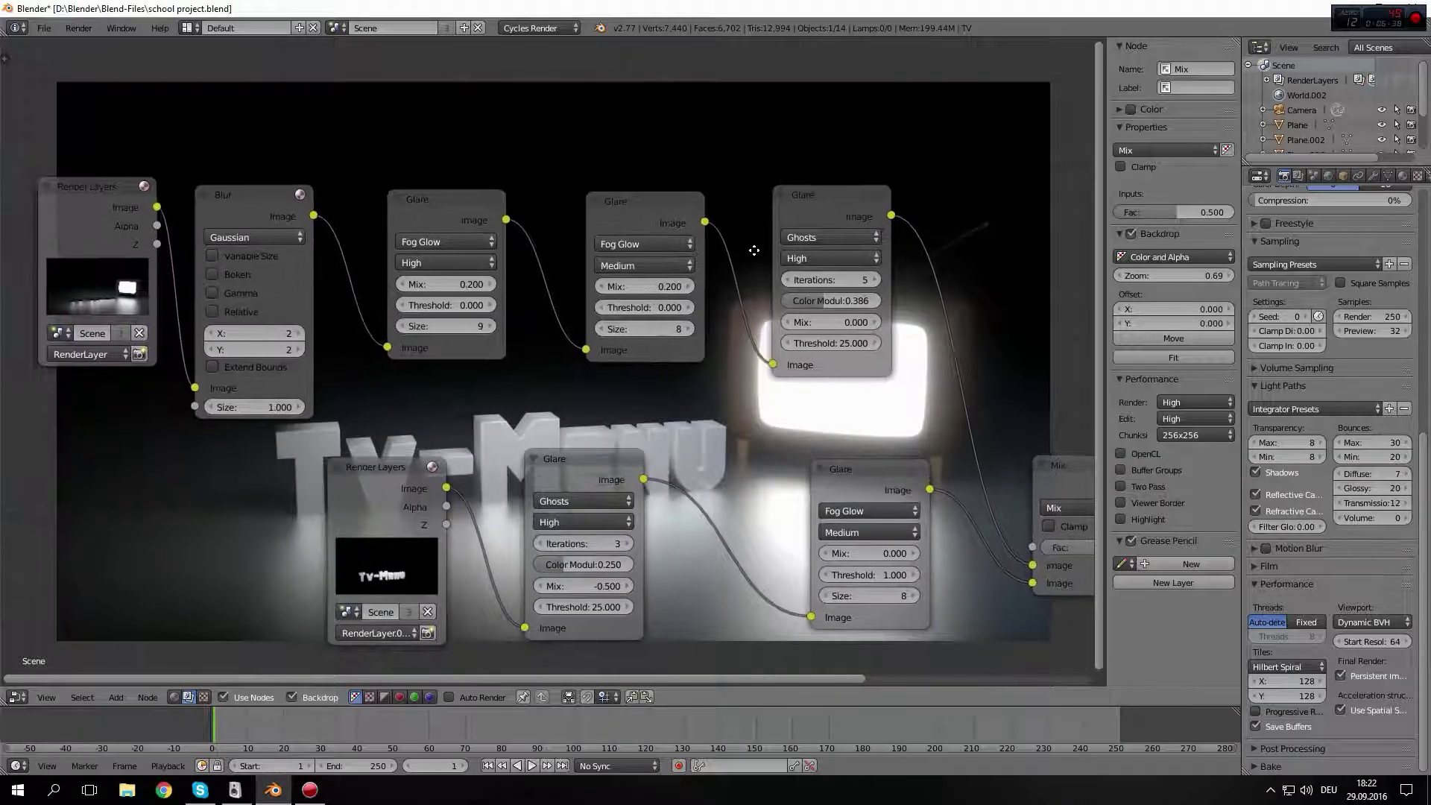
middle_click_drag(725, 223, 820, 231)
left_click(562, 261)
left_click(562, 261)
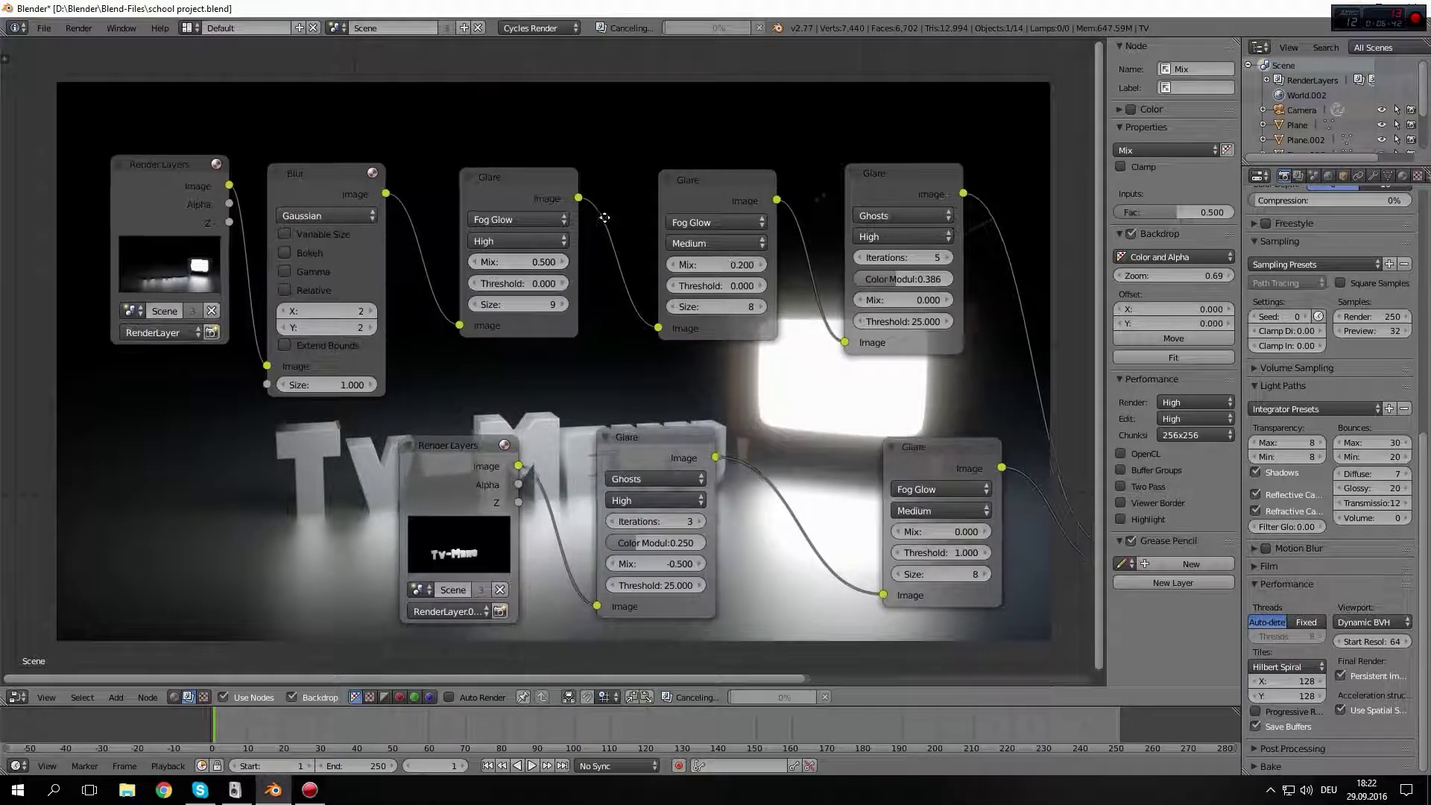
scroll(574, 224, "down", 1)
scroll(596, 208, "down", 1)
middle_click_drag(612, 239, 535, 586)
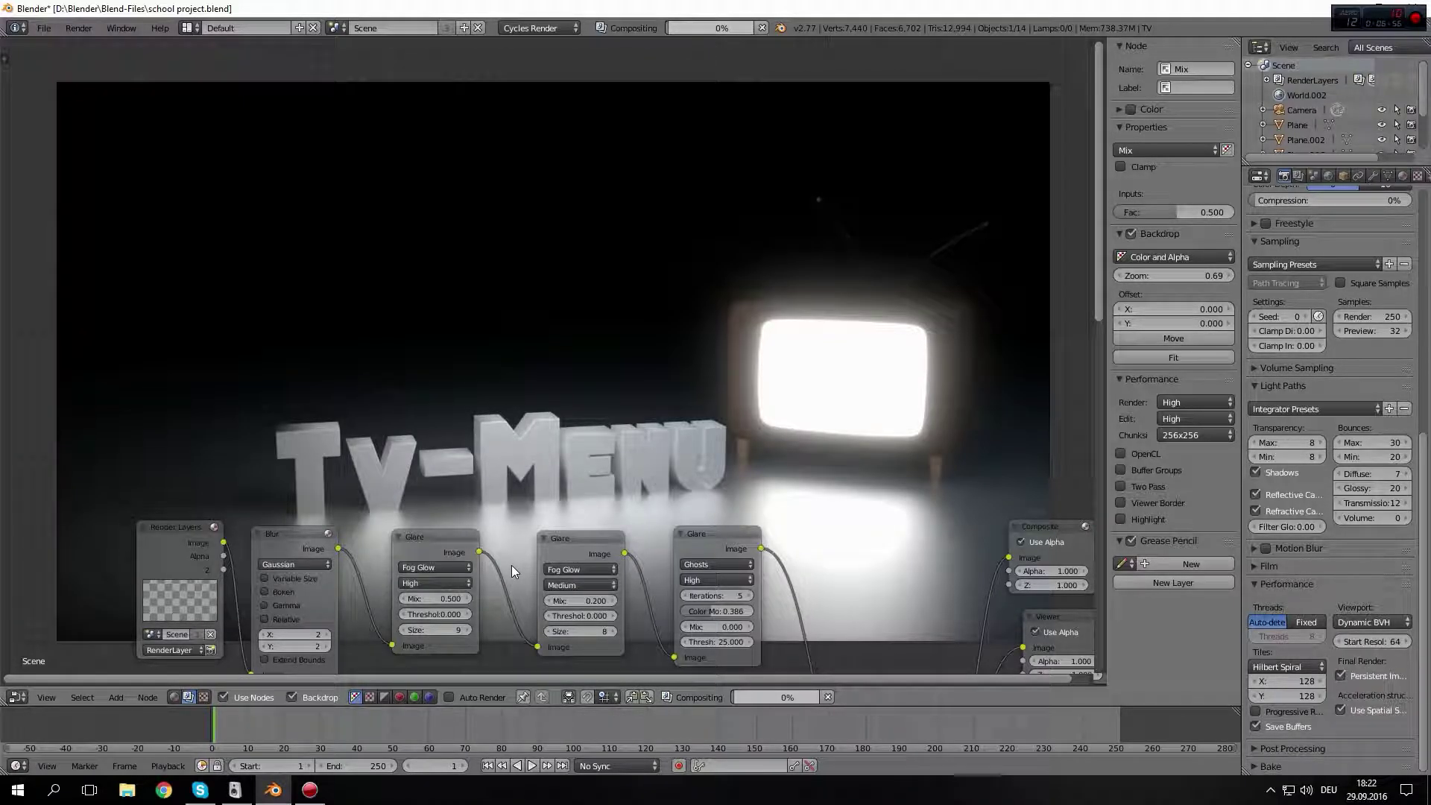
Give the lower Ghosts Glare node Color Modulation 0.668, Iterations 5 and Threshold 15
middle_click_drag(511, 565, 465, 264)
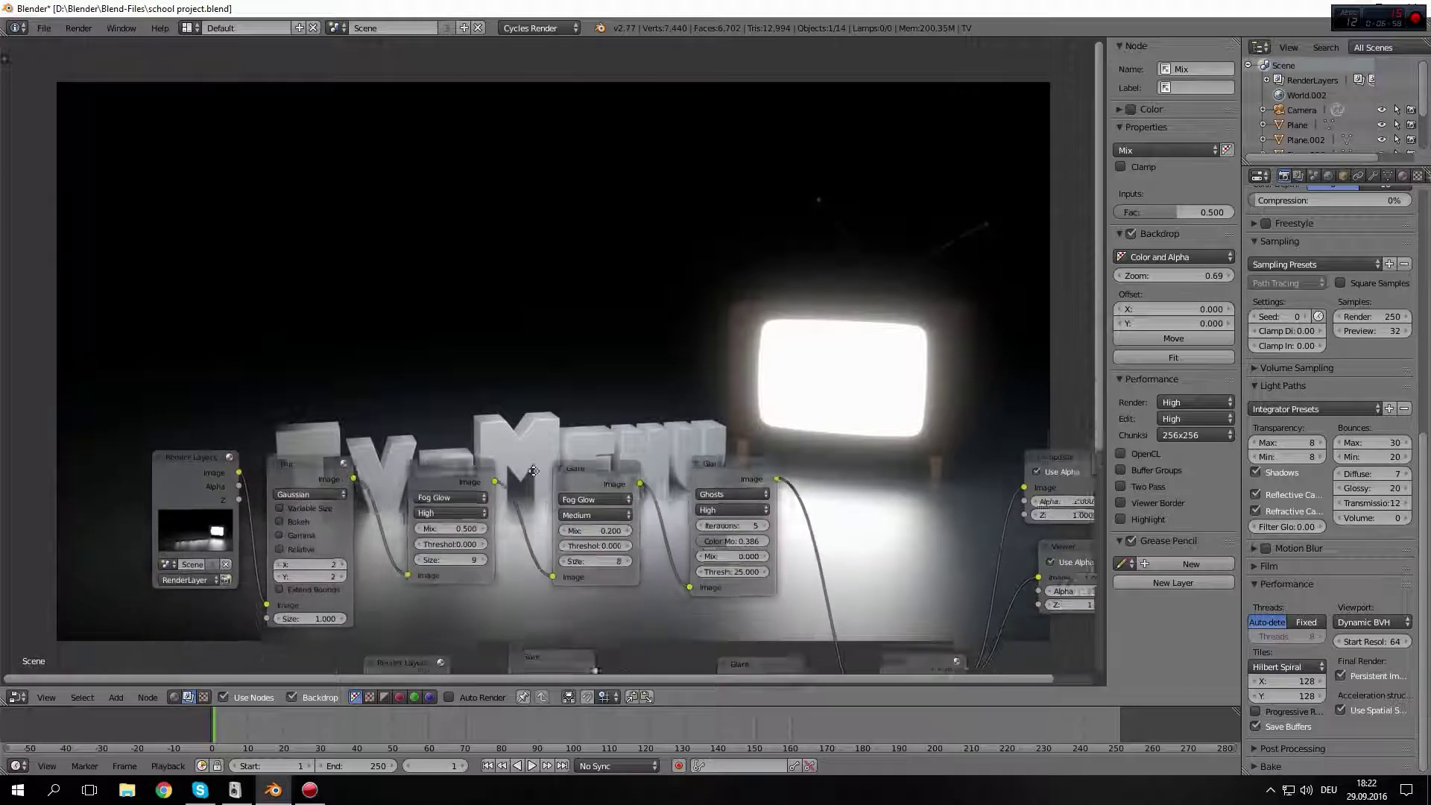
scroll(508, 351, "up", 2)
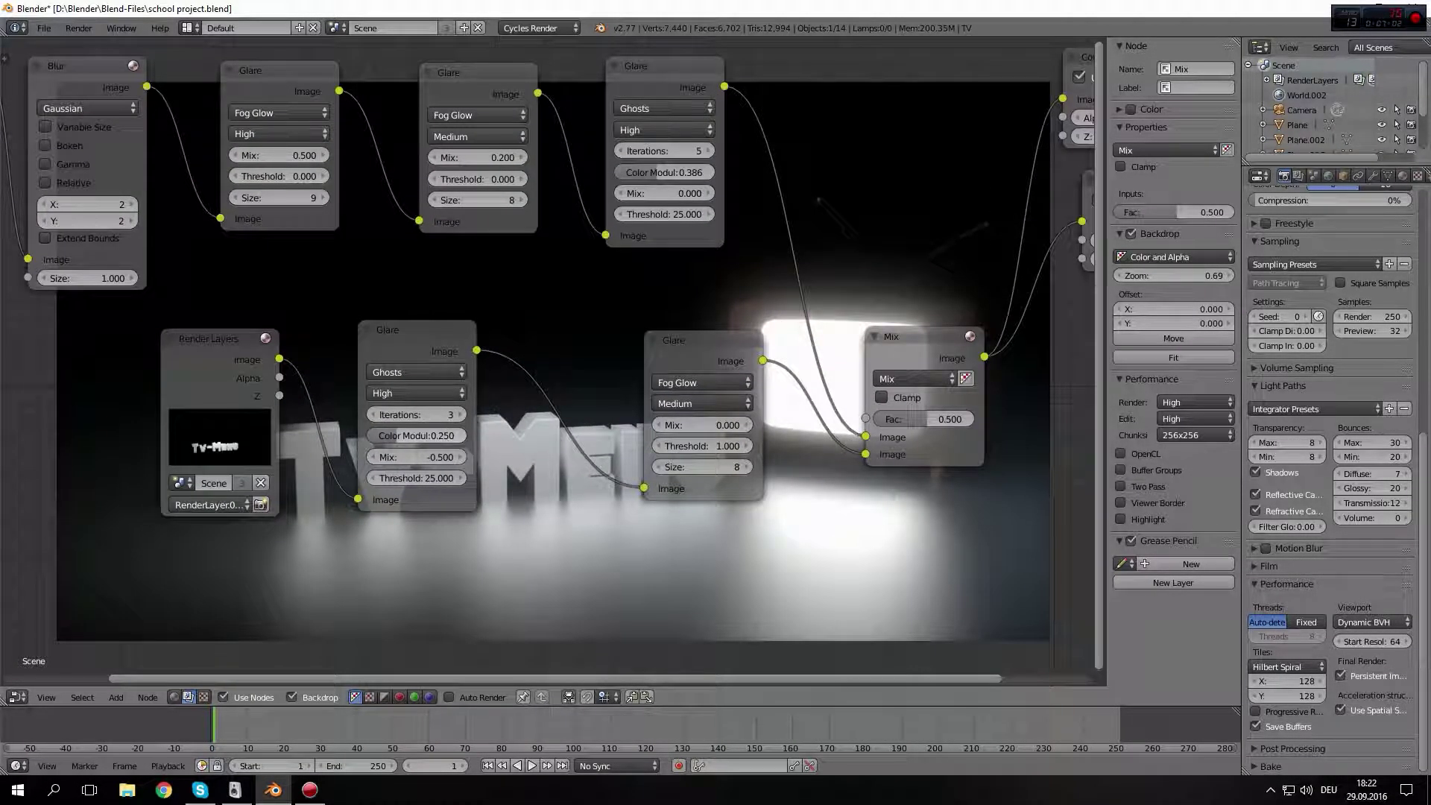
left_click_drag(393, 435, 458, 435)
left_click(460, 414)
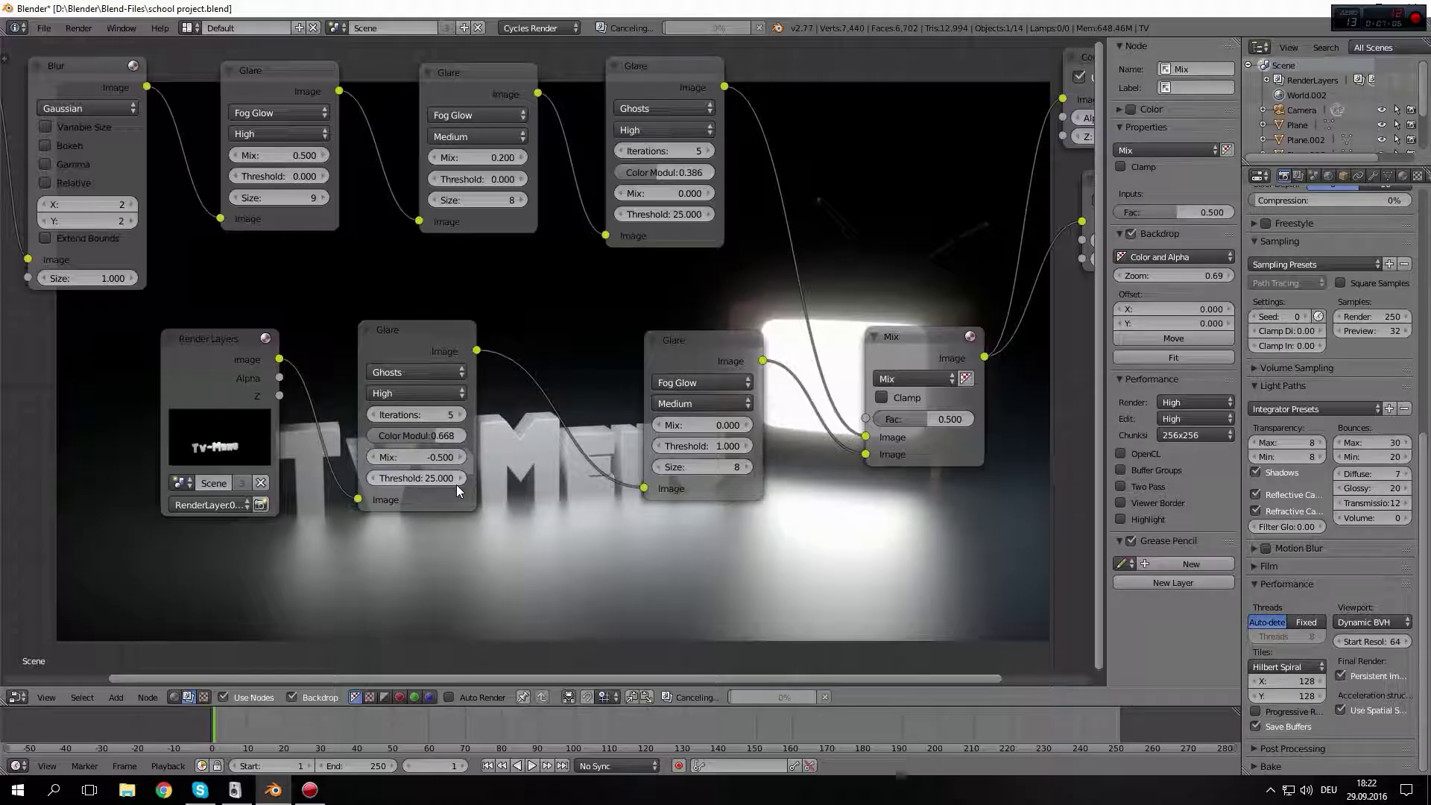
left_click(423, 478)
type("15")
key("Return")
mouse_move(562, 353)
middle_mouse_down()
mouse_move(531, 412)
mouse_move(350, 447)
middle_mouse_up()
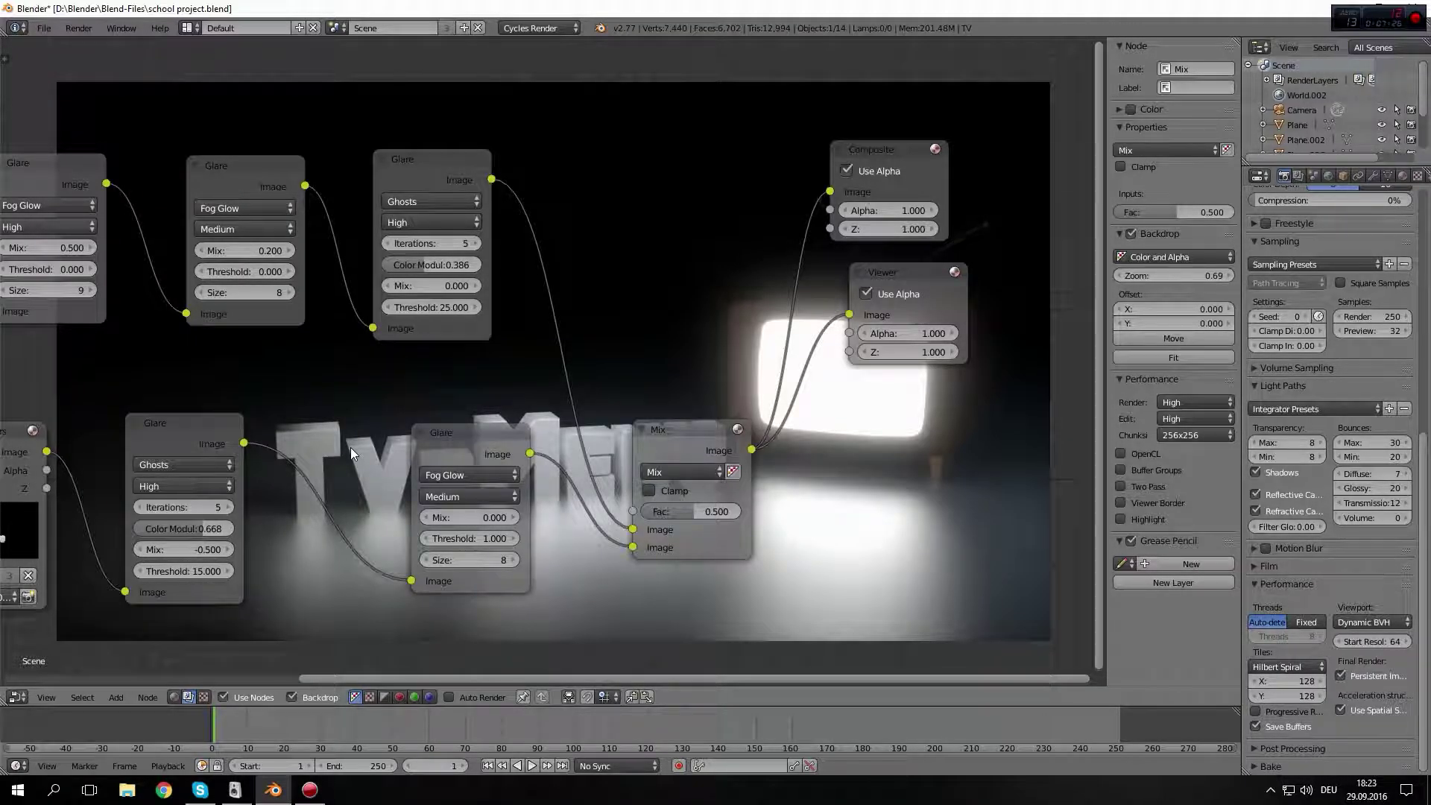
Bump the lower Fog Glow Glare node's Size to 9 and check the composited render
middle_click_drag(710, 301, 733, 316)
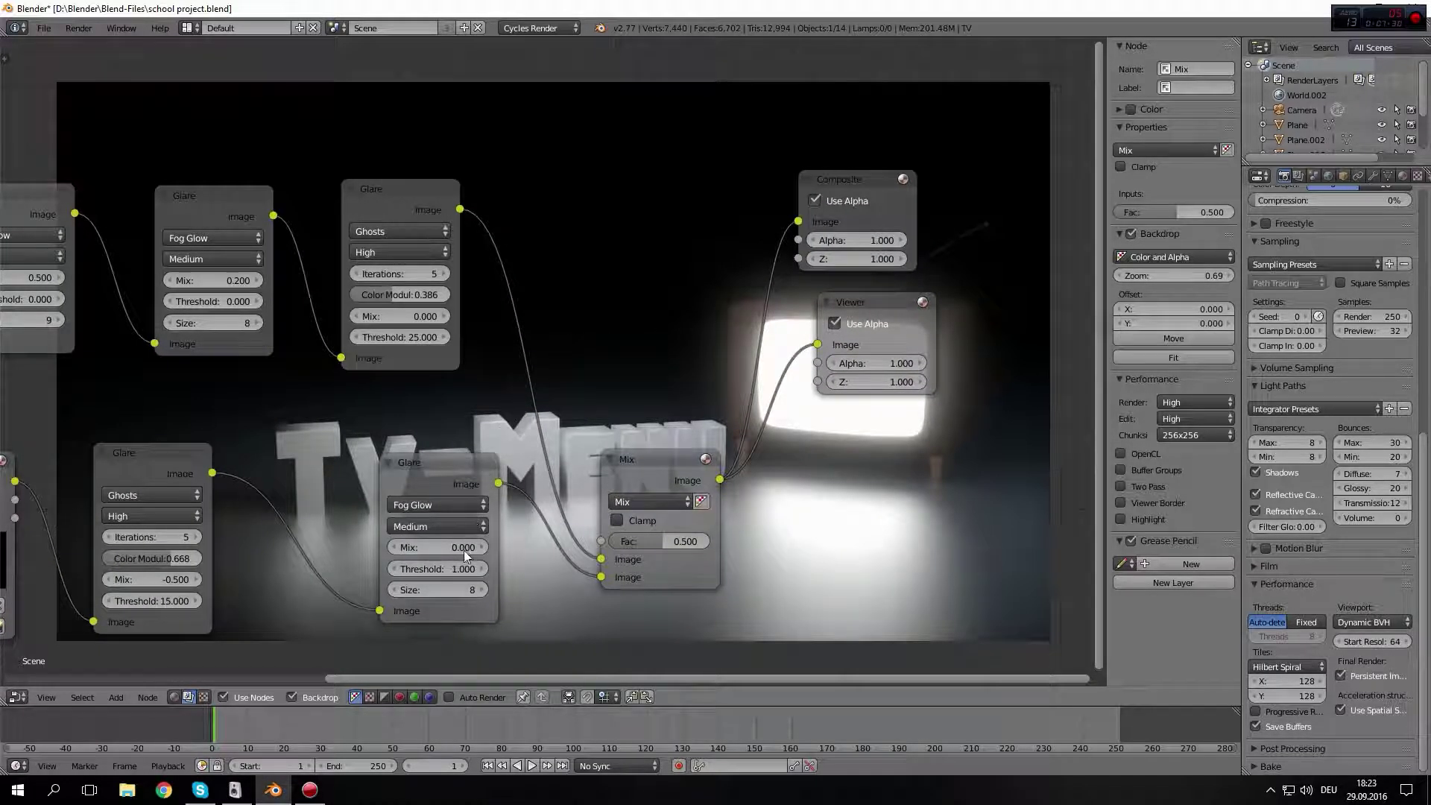
left_click(484, 588)
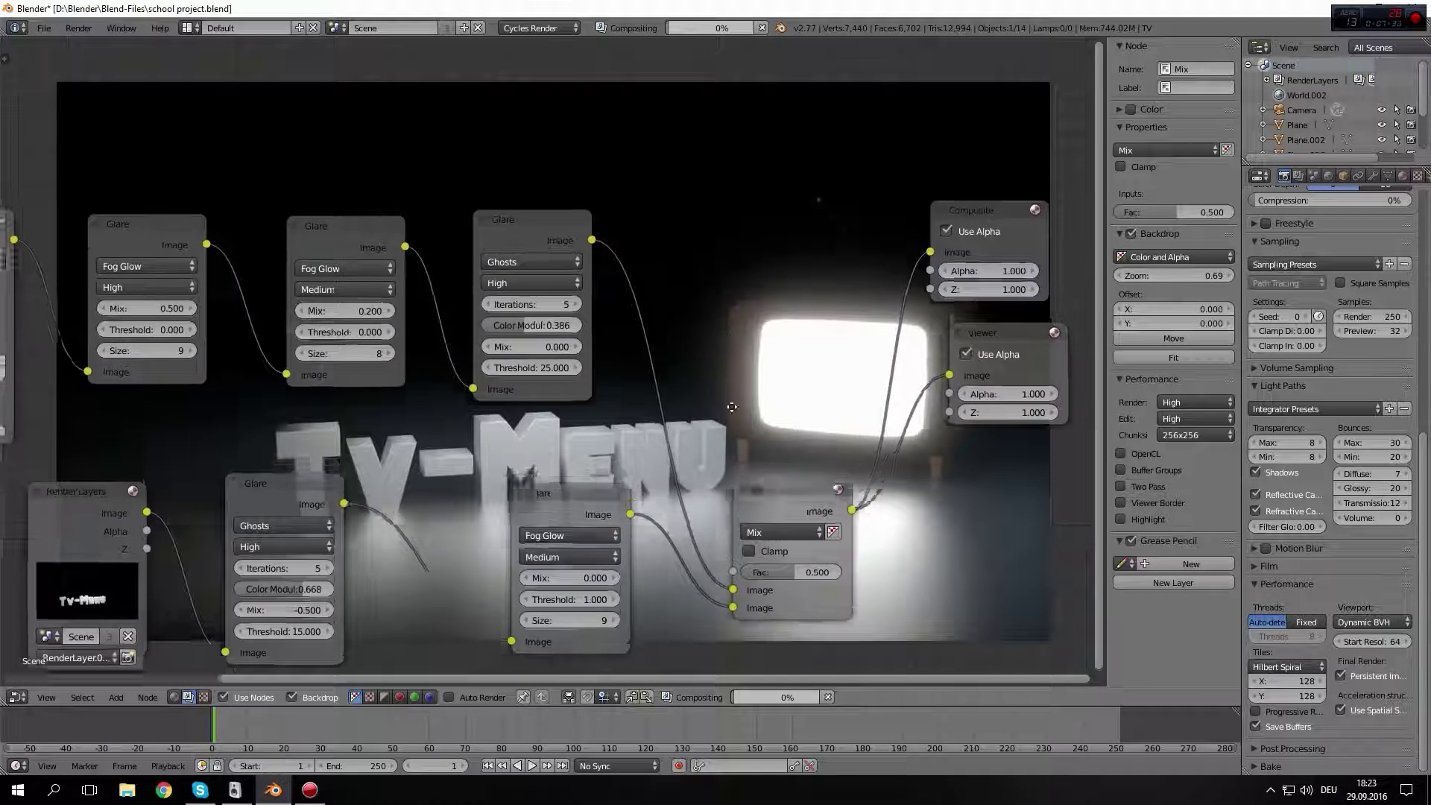
middle_click_drag(601, 328, 751, 131)
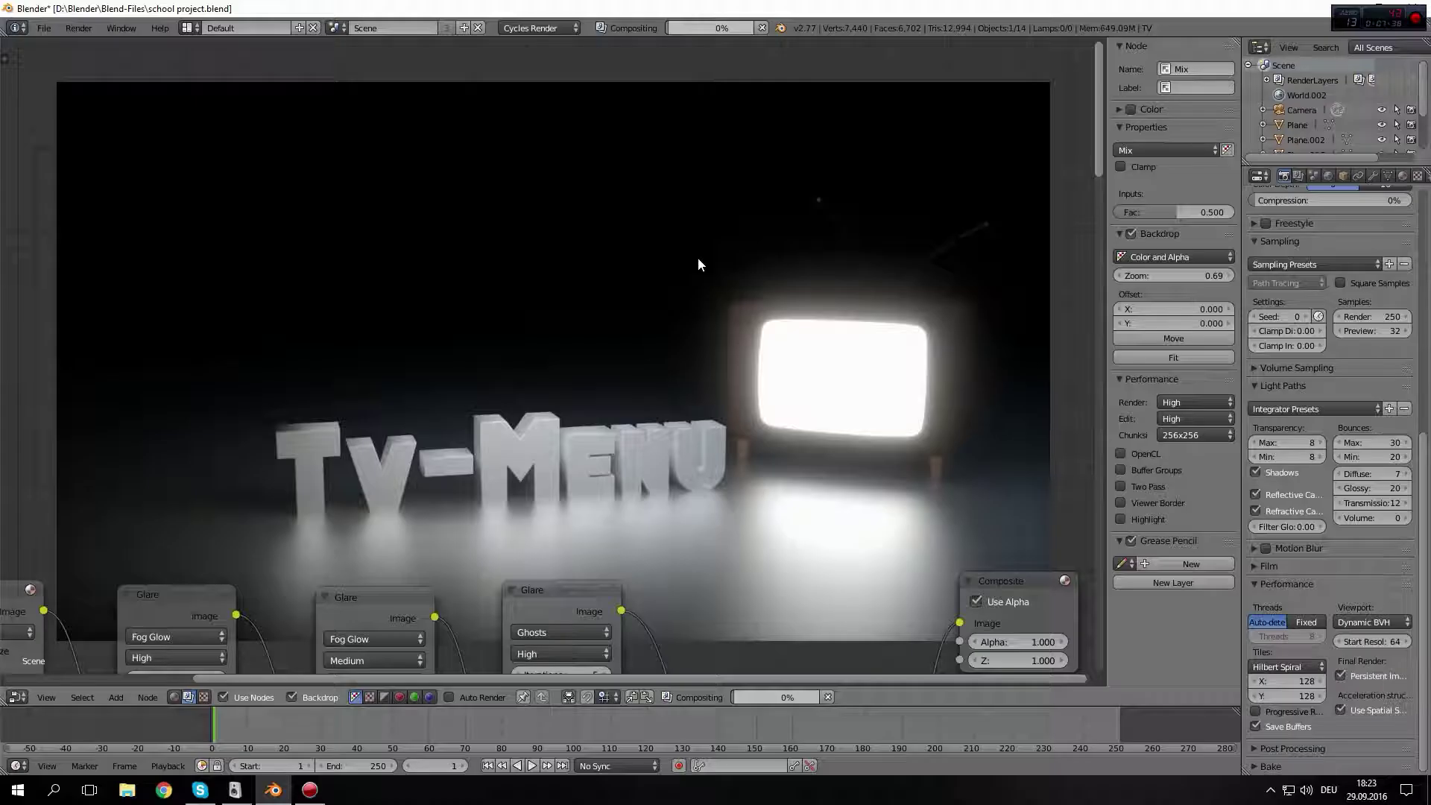